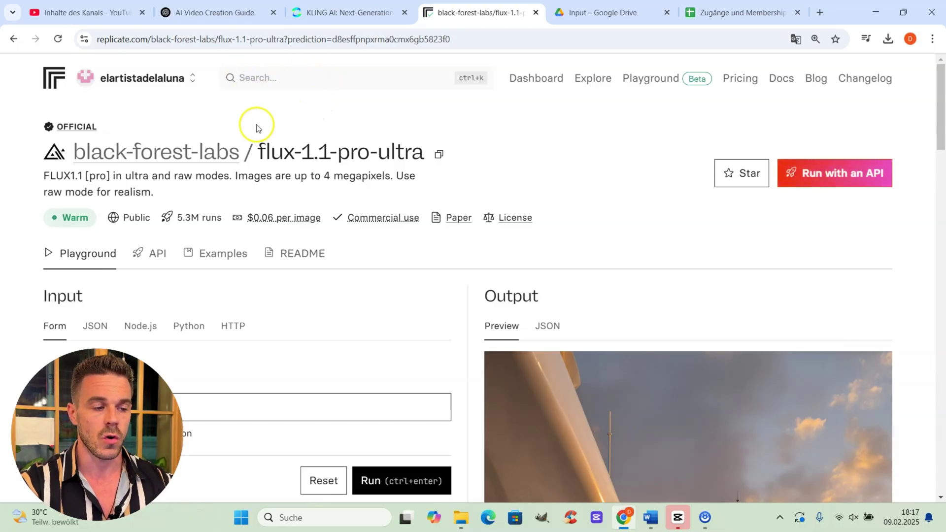
Step: Paste 'a beautiful 25 year old read haired super model, wearing a golden dress, perfect lighting' into the prompt
{"action": "left_click_drag", "start_coordinate": [265, 151], "coordinate": [494, 147]}
{"action": "left_click", "coordinate": [488, 148]}
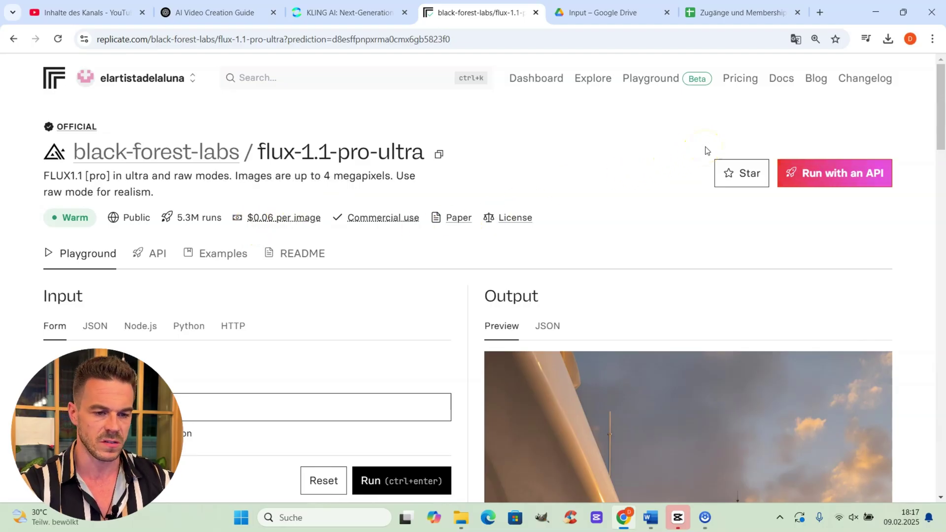
{"action": "scroll", "coordinate": [443, 195], "scroll_direction": "down", "scroll_amount": 3}
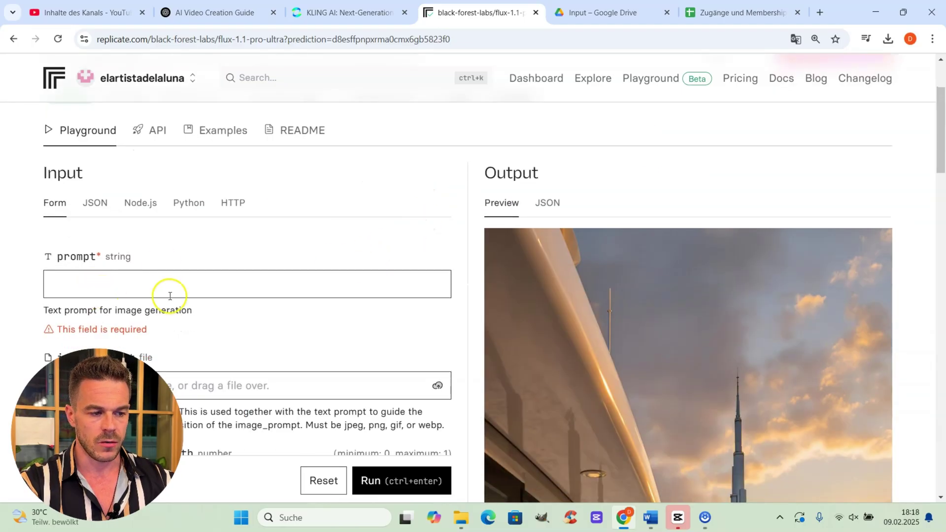
{"action": "left_click", "coordinate": [220, 276]}
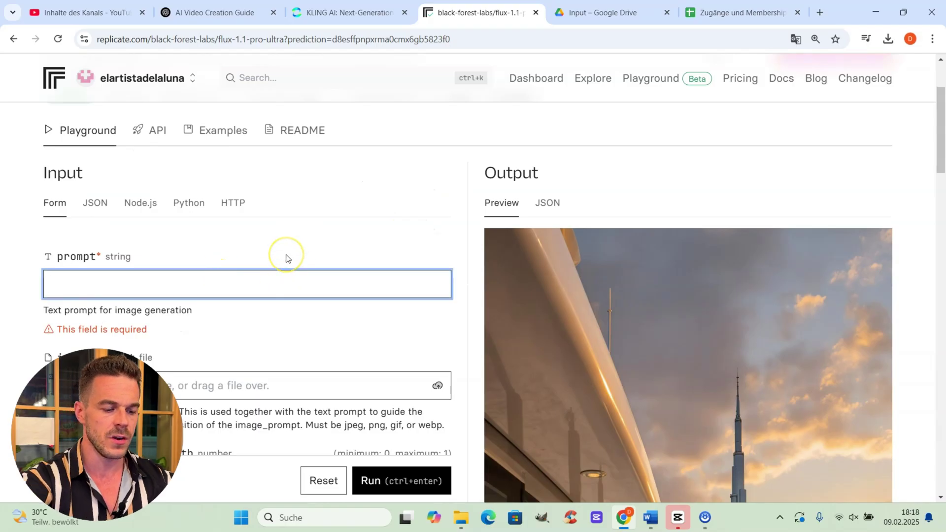
{"action": "type", "text": "a beautiful 25 year old read haired super model, wearing a golden dress, perfect lighting"}
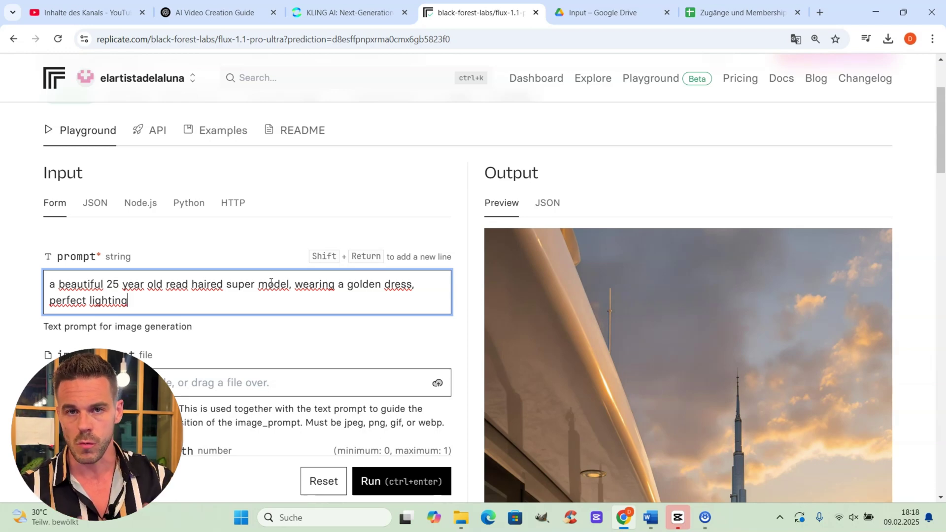
Step: Raise safety tolerance to 6, keeping the 9:16 aspect ratio and raw mode on
{"action": "scroll", "coordinate": [257, 279], "scroll_direction": "down", "scroll_amount": 4}
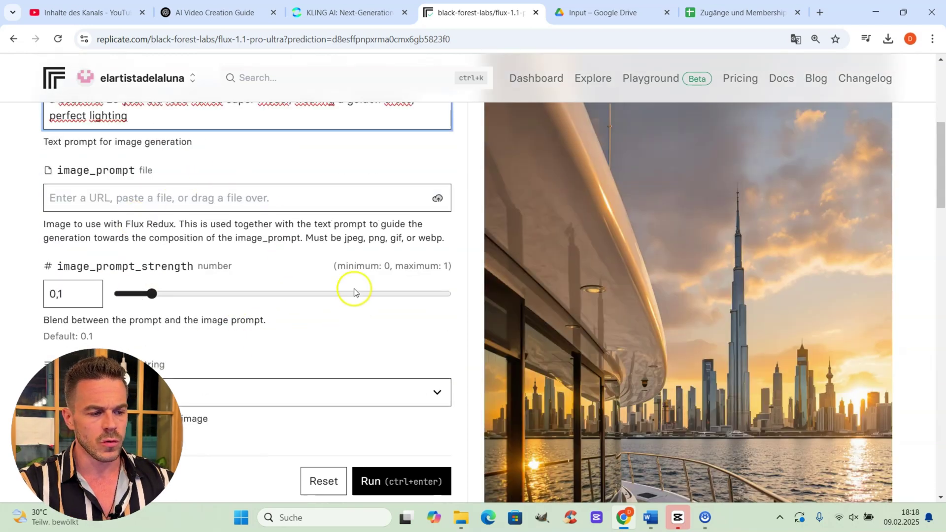
{"action": "scroll", "coordinate": [220, 281], "scroll_direction": "down", "scroll_amount": 4}
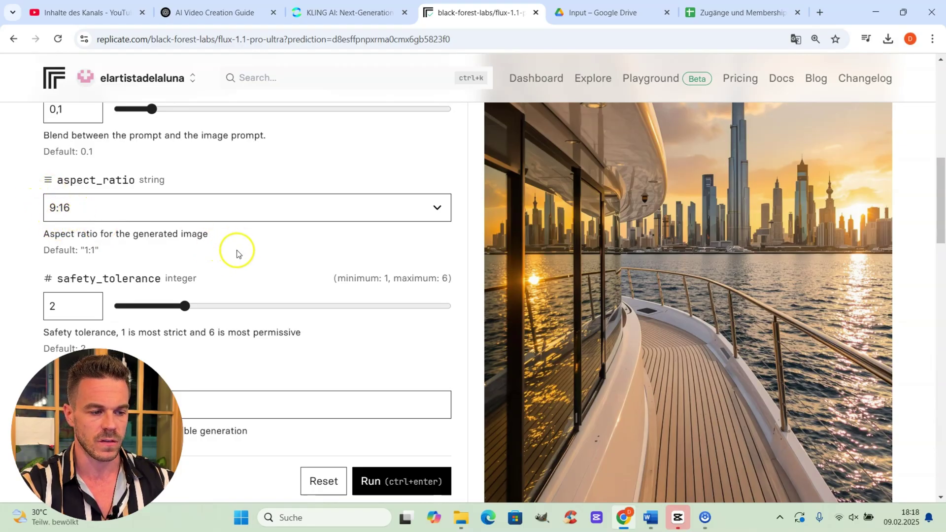
{"action": "left_click_drag", "start_coordinate": [187, 306], "coordinate": [461, 311]}
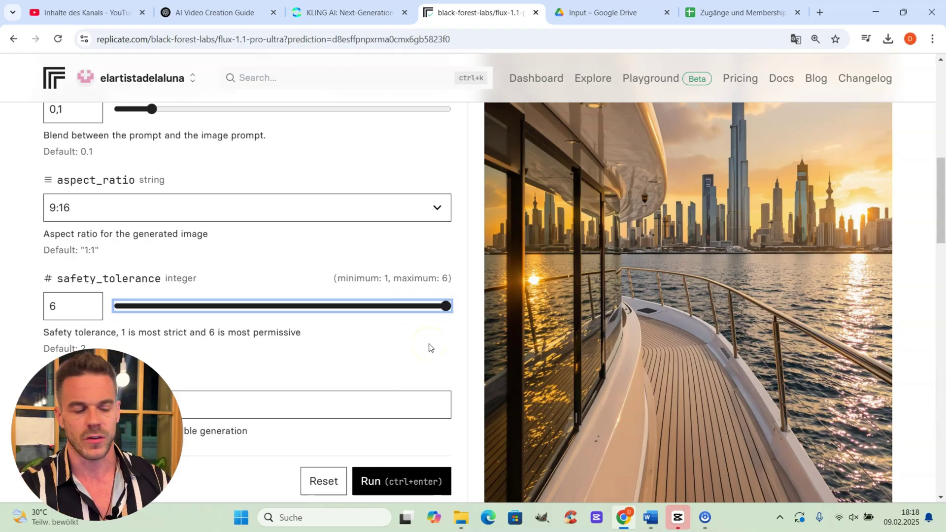
{"action": "scroll", "coordinate": [429, 348], "scroll_direction": "down", "scroll_amount": 2}
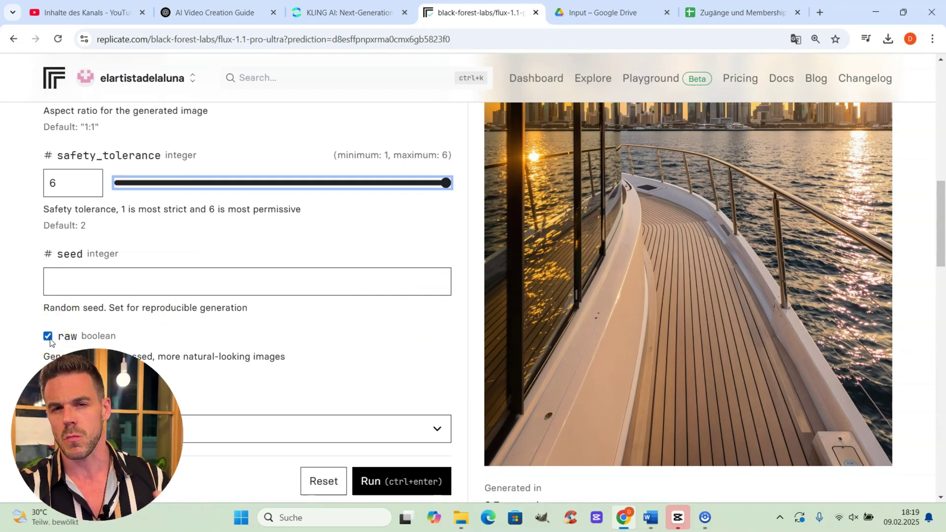
{"action": "scroll", "coordinate": [124, 330], "scroll_direction": "down", "scroll_amount": 1}
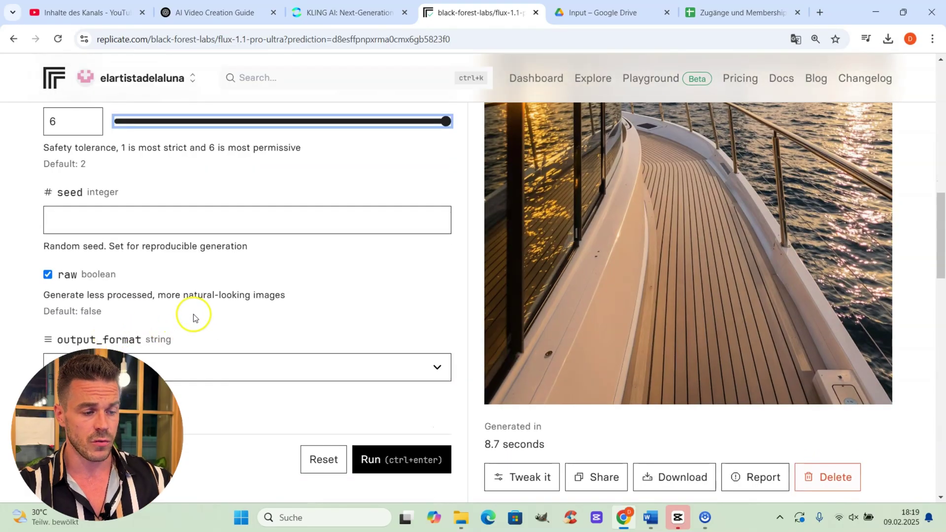
Step: Run the prediction and view the red-haired woman portrait with gold earrings
{"action": "left_click", "coordinate": [388, 463]}
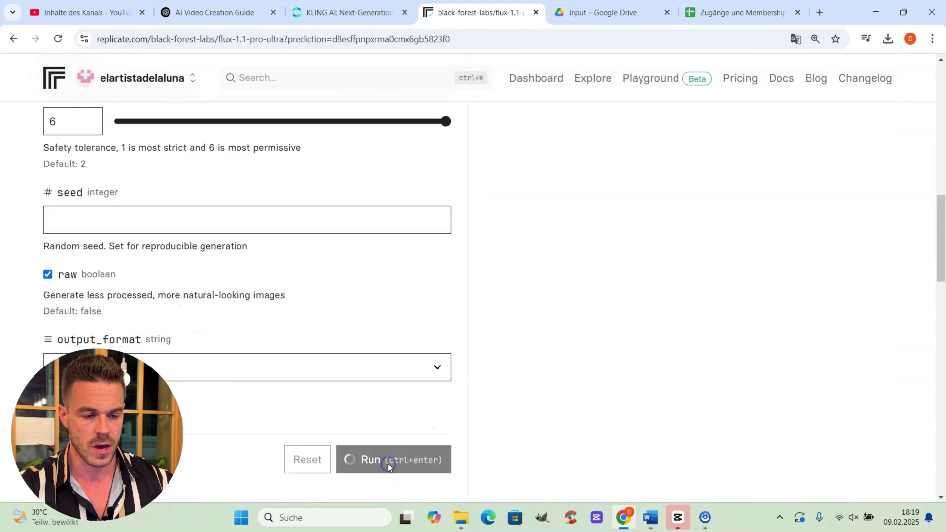
{"action": "scroll", "coordinate": [429, 268], "scroll_direction": "up", "scroll_amount": 7}
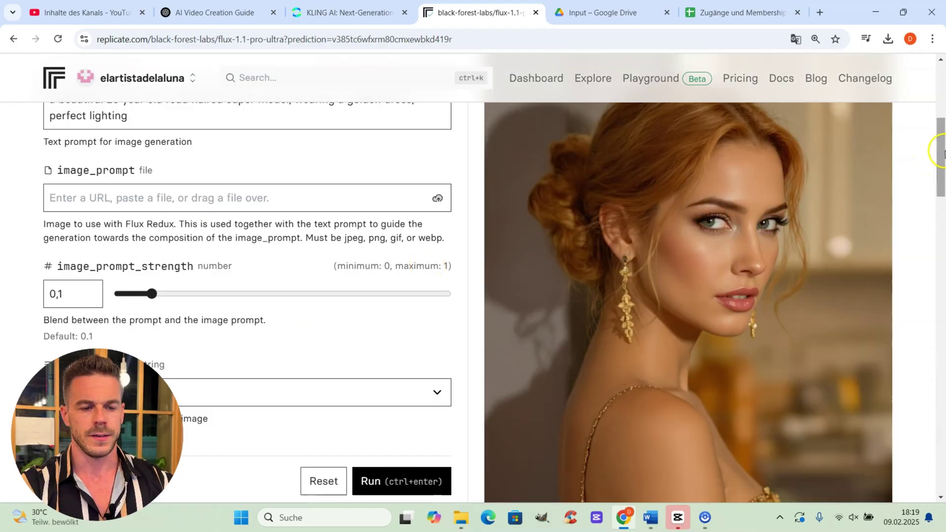
{"action": "mouse_move", "coordinate": [941, 150]}
{"action": "left_mouse_down"}
{"action": "mouse_move", "coordinate": [941, 193]}
{"action": "mouse_move", "coordinate": [942, 143]}
{"action": "left_mouse_up"}
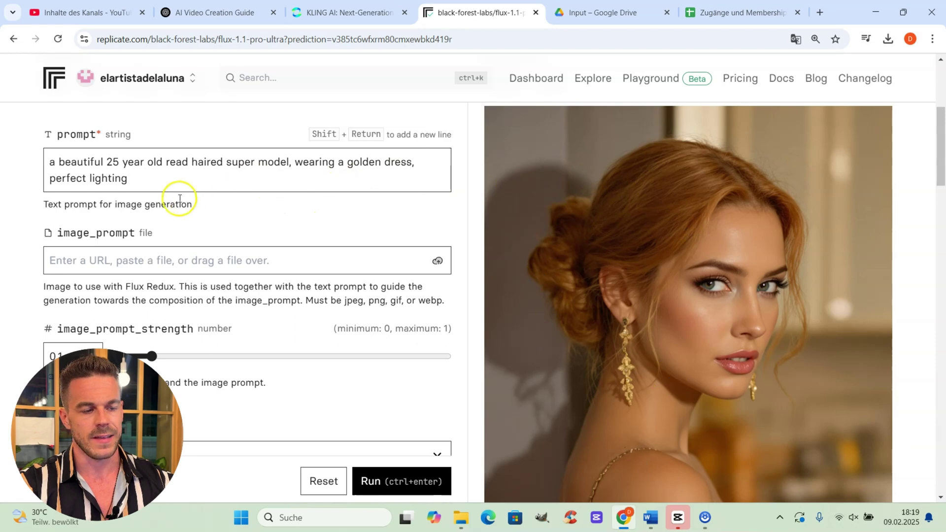
Step: Append 'looking streight into the camera' to the end of the prompt
{"action": "left_click", "coordinate": [156, 185]}
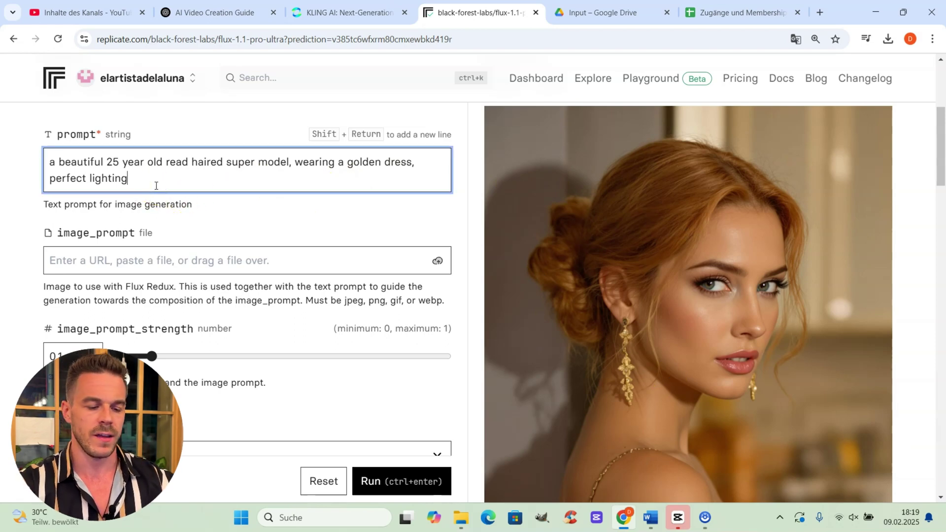
{"action": "type", "text": "l"}
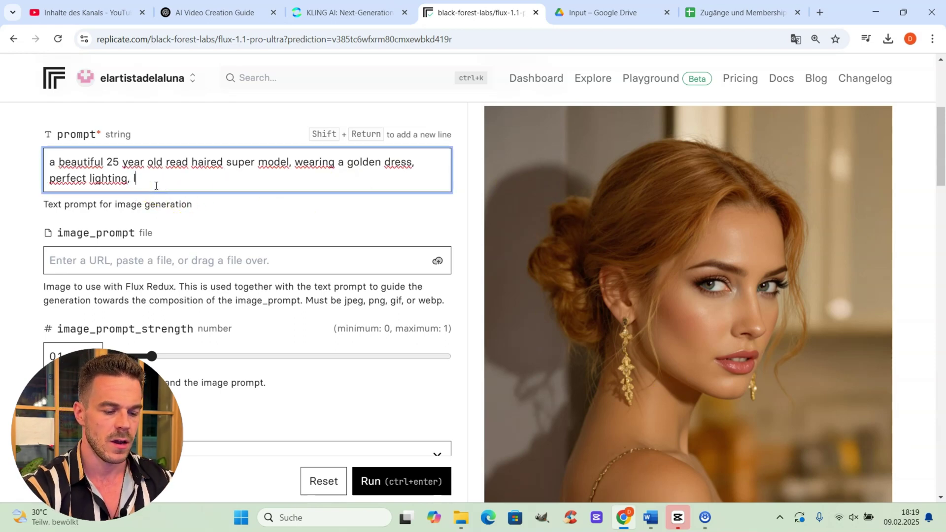
{"action": "type", "text": "ooking streight into "}
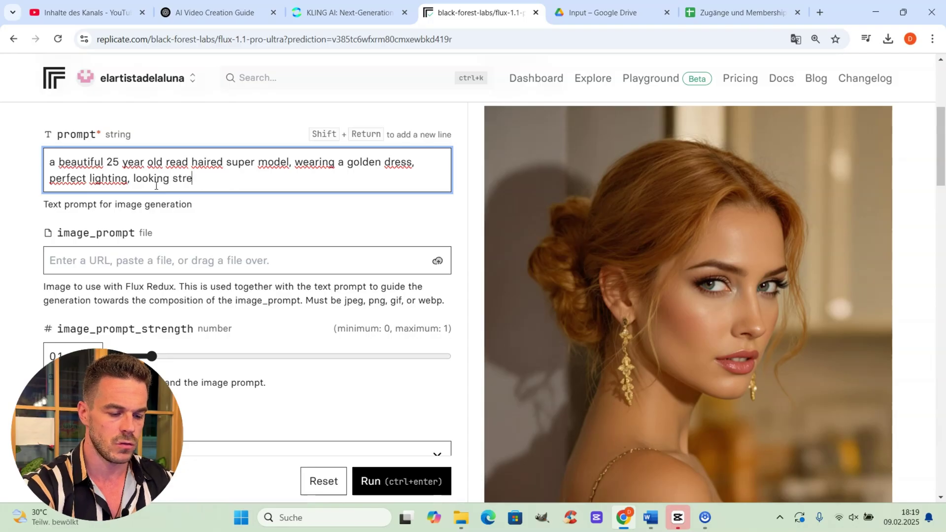
{"action": "type", "text": "the camera"}
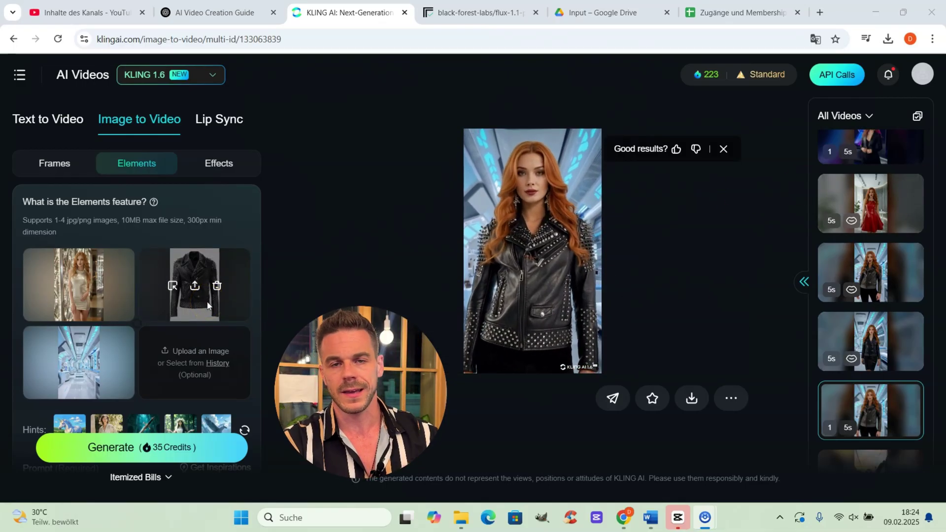
{"action": "left_click", "coordinate": [174, 337]}
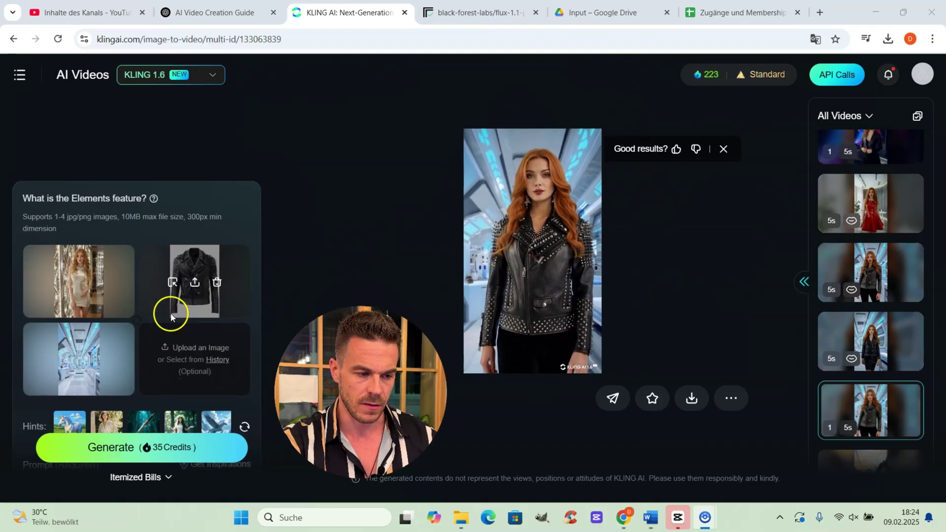
{"action": "scroll", "coordinate": [169, 312], "scroll_direction": "down", "scroll_amount": 3}
{"action": "left_click", "coordinate": [32, 378]}
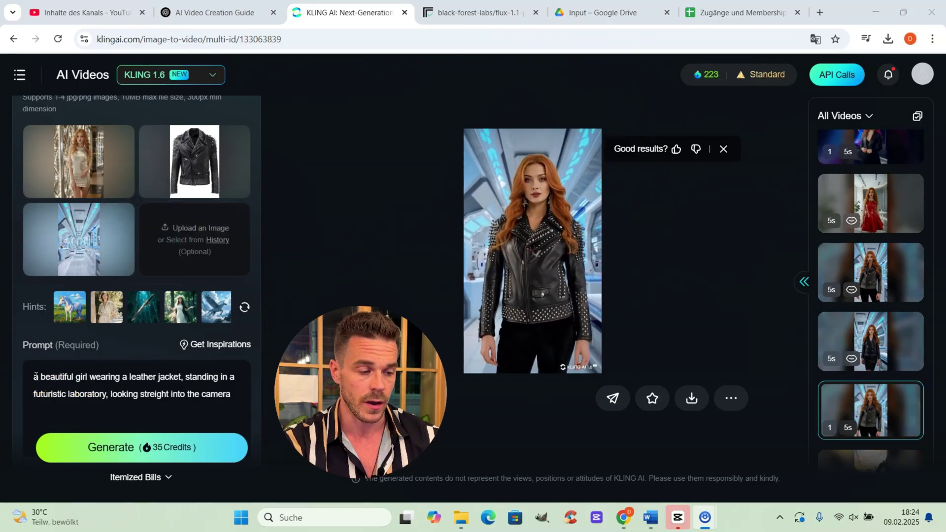
{"action": "left_click_drag", "start_coordinate": [33, 376], "coordinate": [119, 407]}
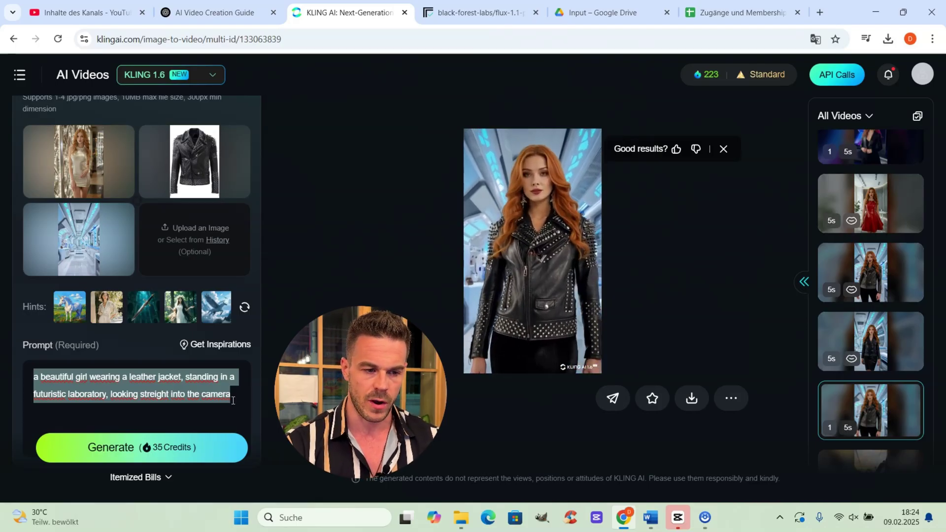
{"action": "scroll", "coordinate": [186, 351], "scroll_direction": "down", "scroll_amount": 5}
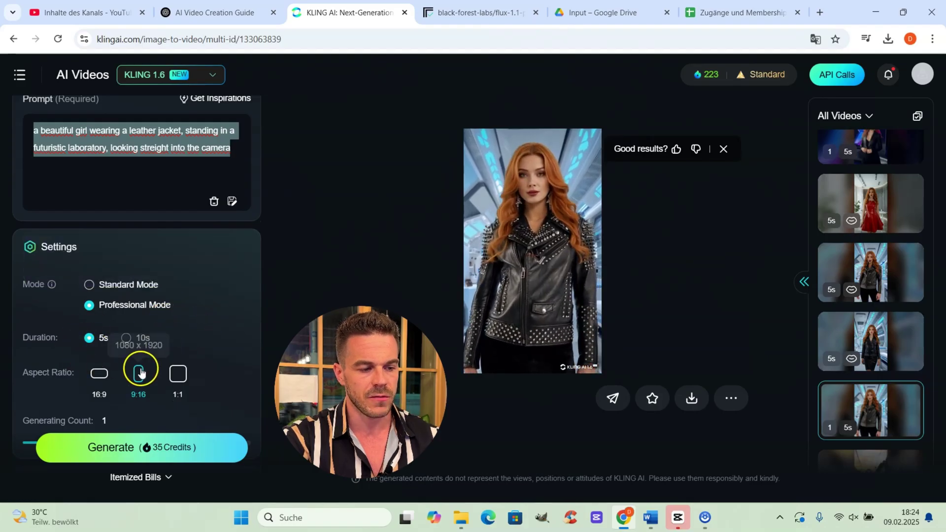
{"action": "scroll", "coordinate": [231, 348], "scroll_direction": "down", "scroll_amount": 4}
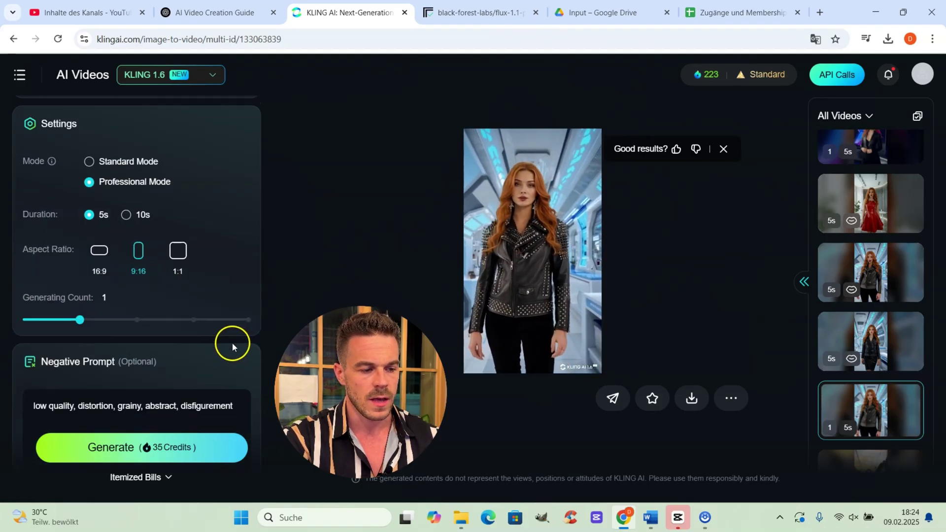
{"action": "left_click_drag", "start_coordinate": [33, 346], "coordinate": [224, 341]}
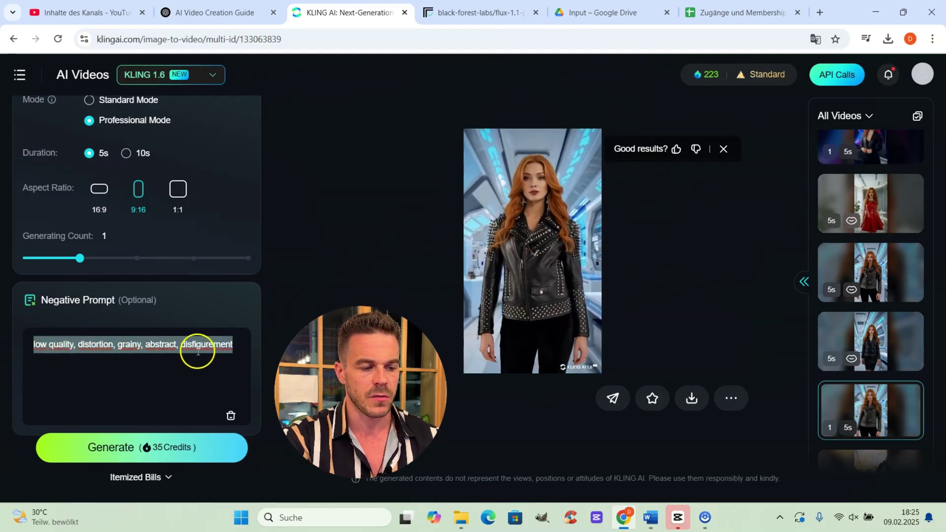
{"action": "left_click", "coordinate": [228, 344]}
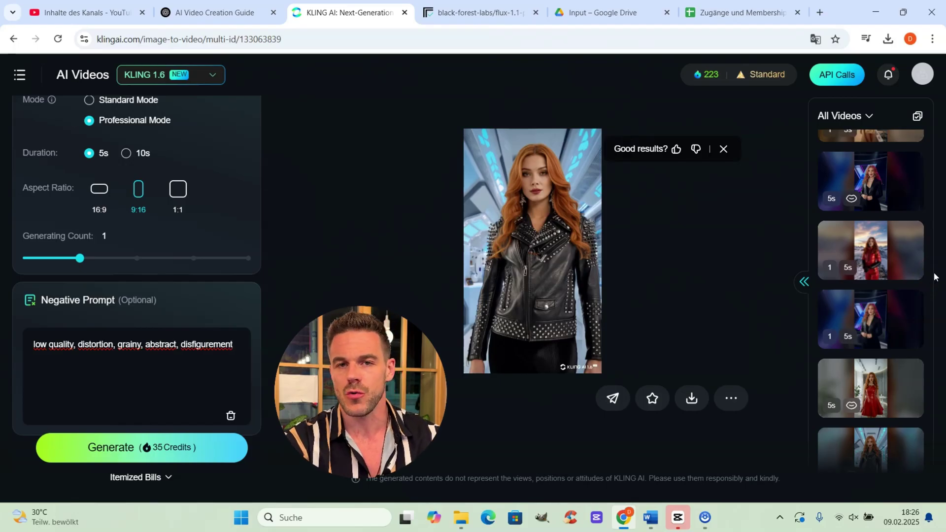
Step: Open the TV studio leather jacket clip and select its prompt text
{"action": "left_click", "coordinate": [903, 323]}
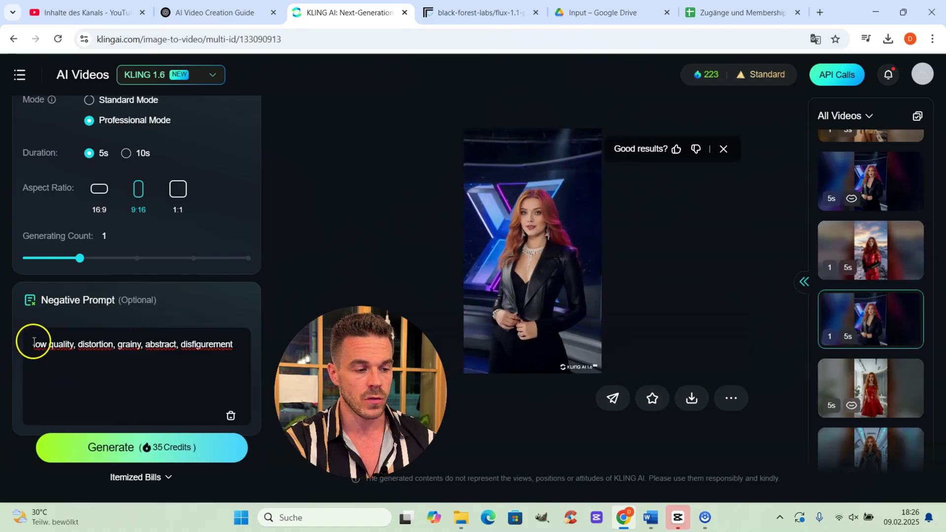
{"action": "scroll", "coordinate": [34, 342], "scroll_direction": "up", "scroll_amount": 6}
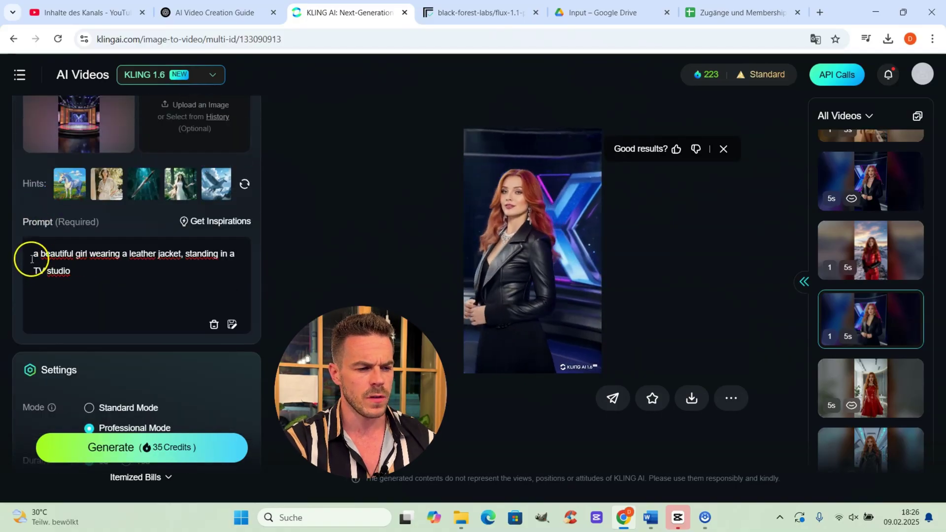
{"action": "left_click_drag", "start_coordinate": [32, 258], "coordinate": [219, 277]}
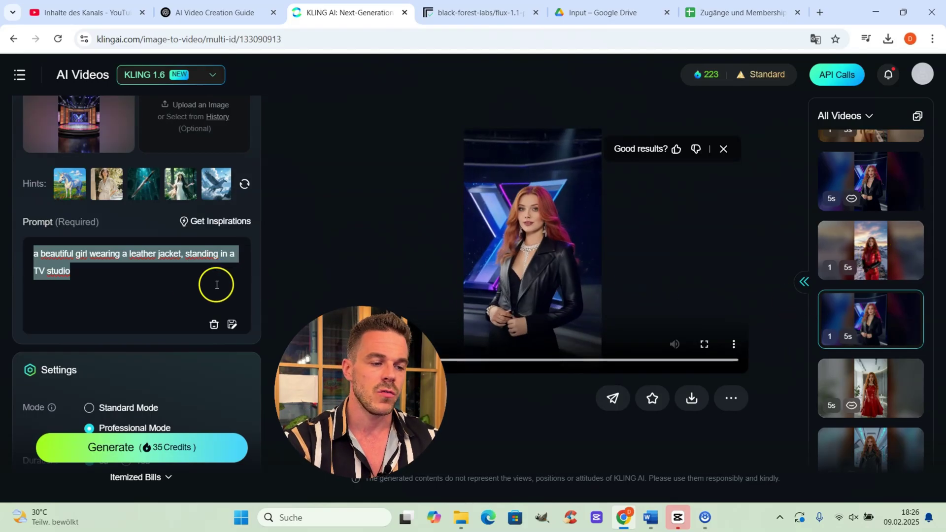
{"action": "scroll", "coordinate": [186, 278], "scroll_direction": "up", "scroll_amount": 5}
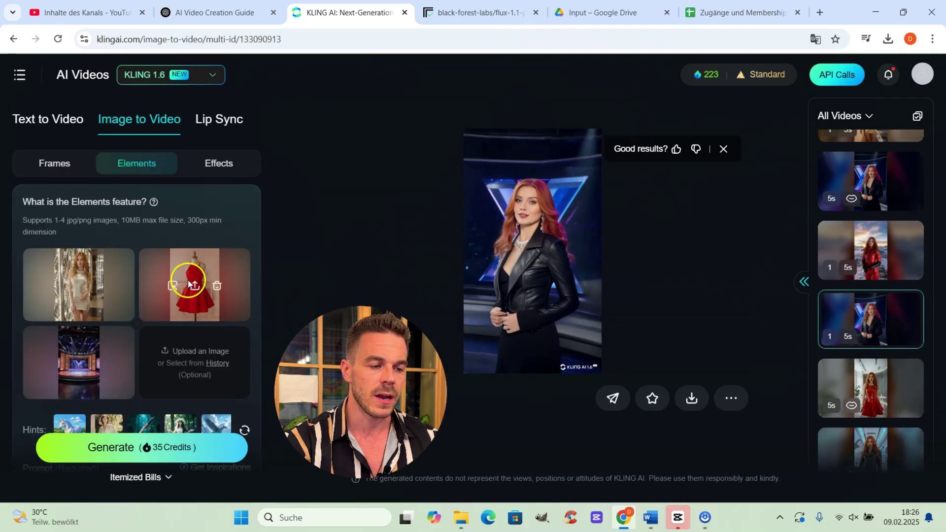
Step: Open Lip Sync's Text to Speech script box and select the lip-synced TV studio clip
{"action": "left_click", "coordinate": [211, 121]}
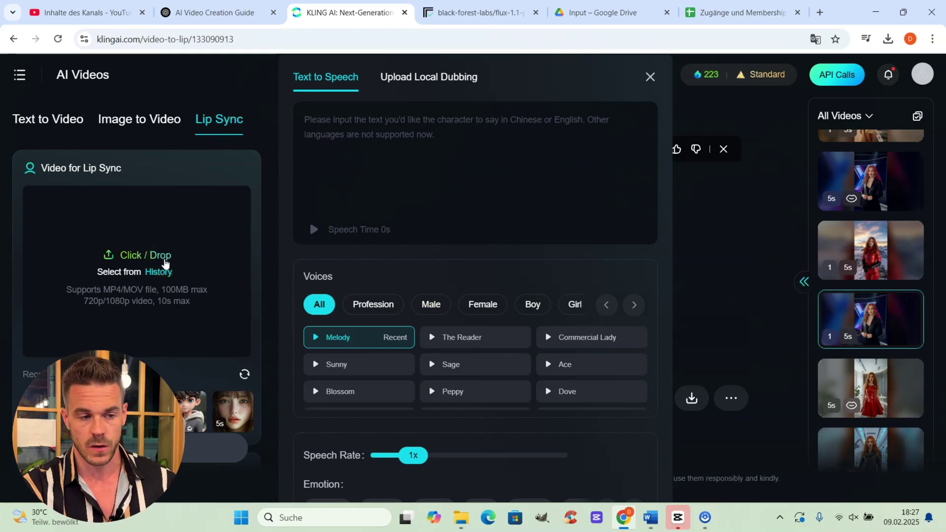
{"action": "left_click", "coordinate": [338, 149]}
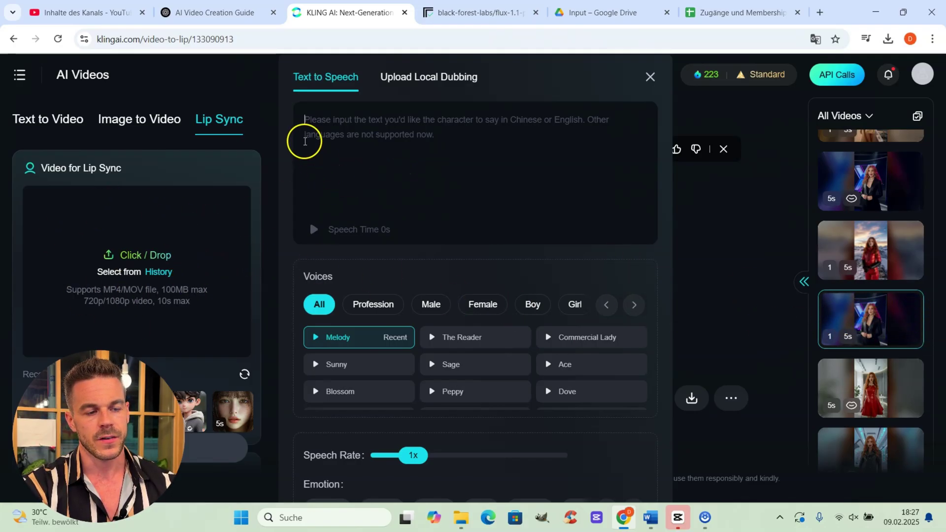
{"action": "left_click", "coordinate": [873, 172]}
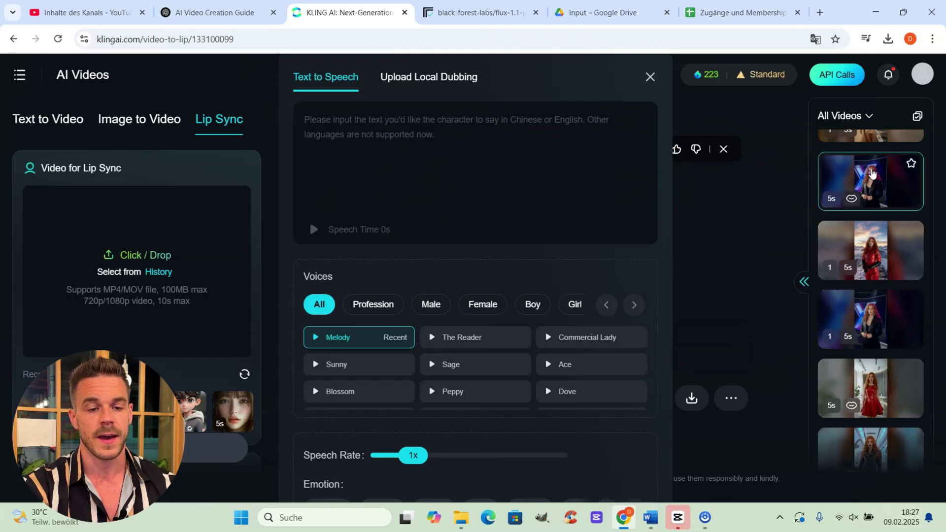
Step: Close the Text to Speech panel, then play and pause the lip-synced clip
{"action": "left_click", "coordinate": [658, 217]}
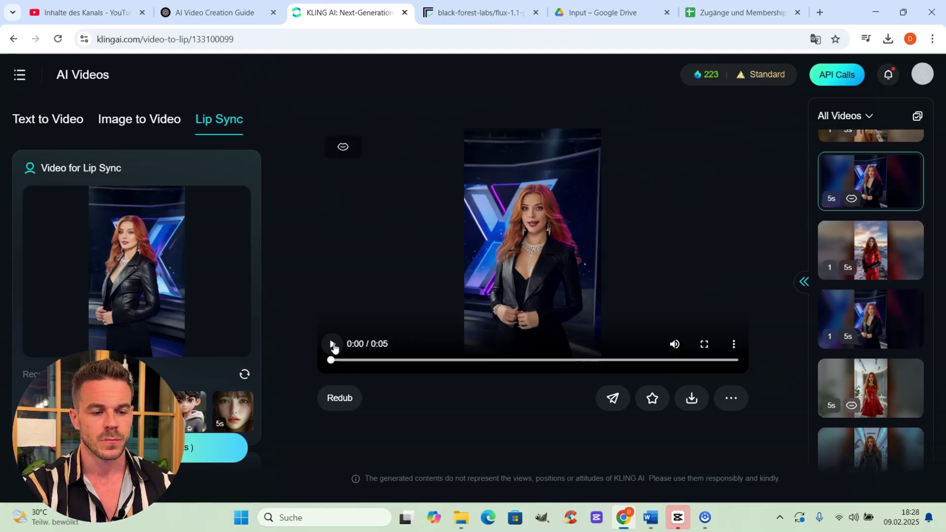
{"action": "left_click", "coordinate": [333, 345]}
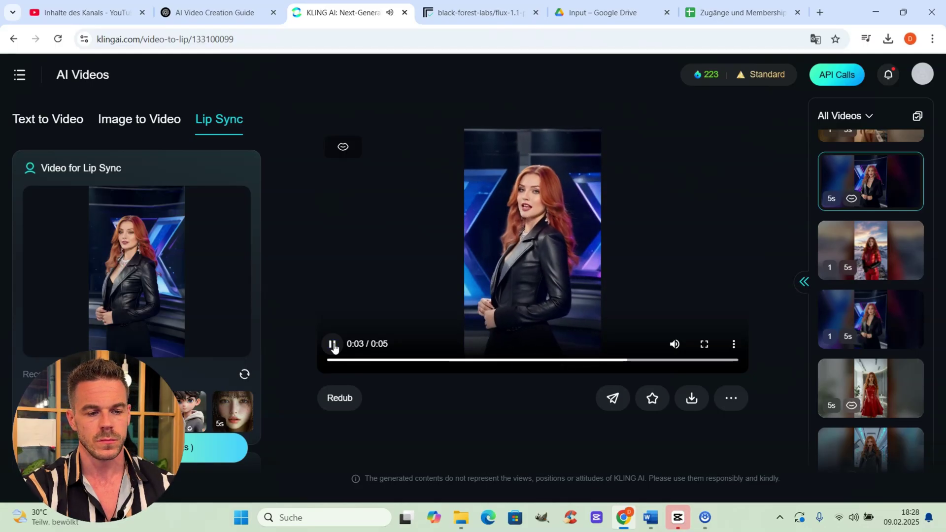
{"action": "left_click", "coordinate": [400, 295]}
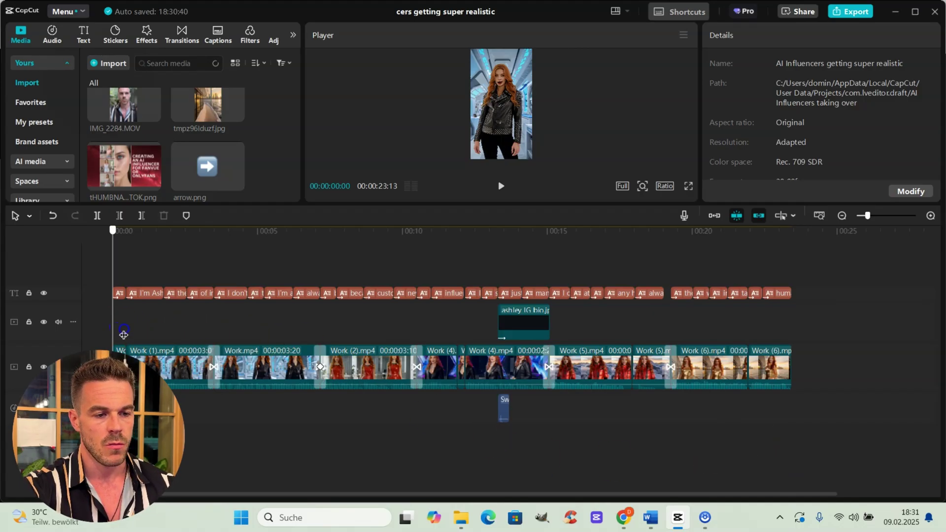
Step: Scrub the 00:00:23:13 timeline from opening caption to final frames, then deselect the captions
{"action": "left_click_drag", "start_coordinate": [124, 335], "coordinate": [703, 413]}
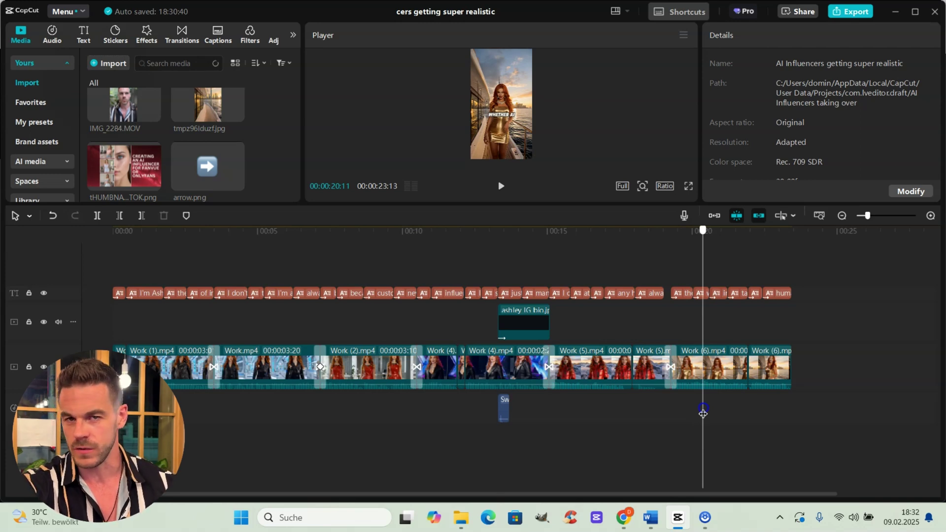
{"action": "left_click_drag", "start_coordinate": [704, 413], "coordinate": [110, 279]}
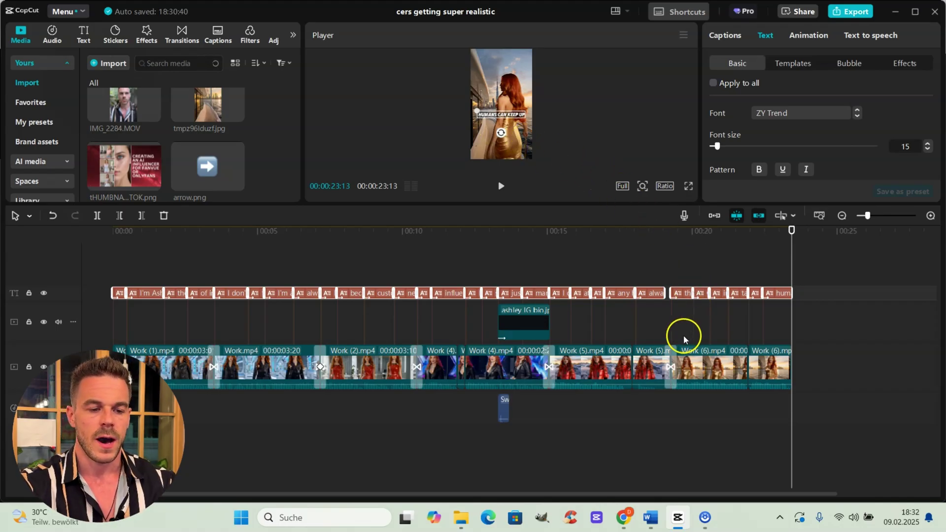
{"action": "left_click", "coordinate": [670, 405]}
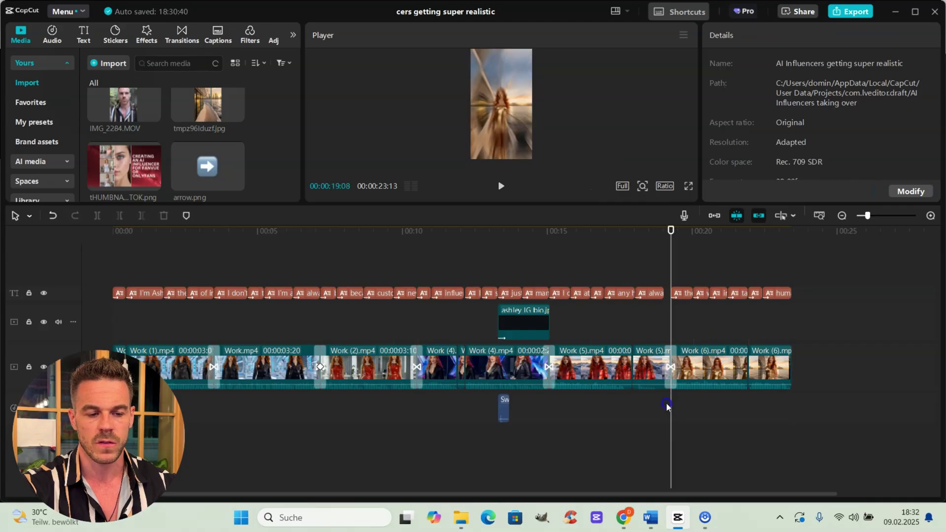